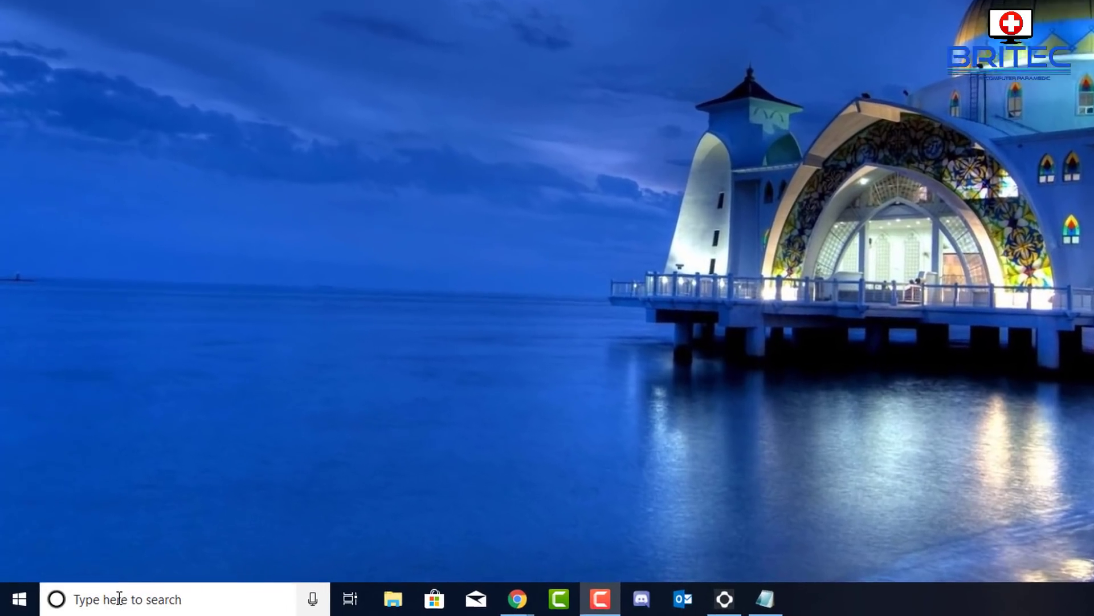
Step: Search for cmd and launch Command Prompt as administrator
left_click(86, 604)
type("cmd")
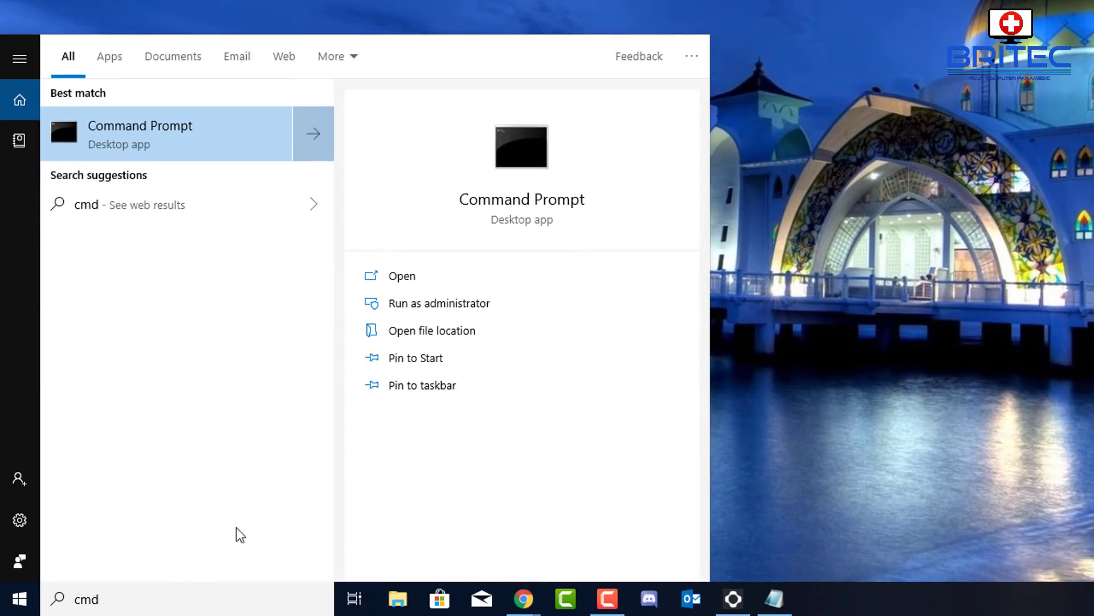
left_click(437, 302)
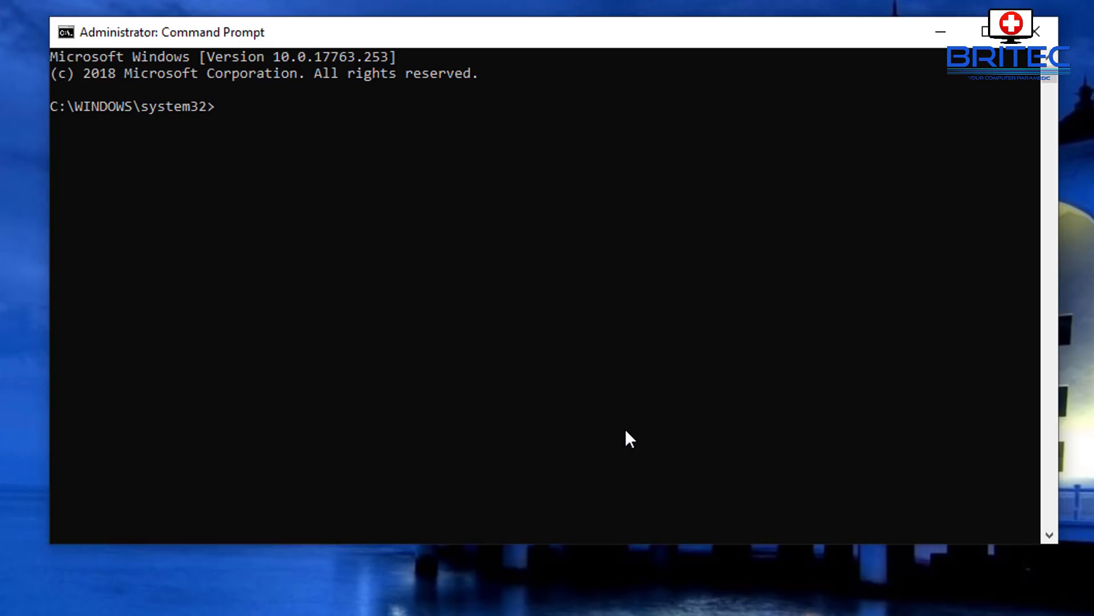
type("netsh")
type(" w")
type("lan")
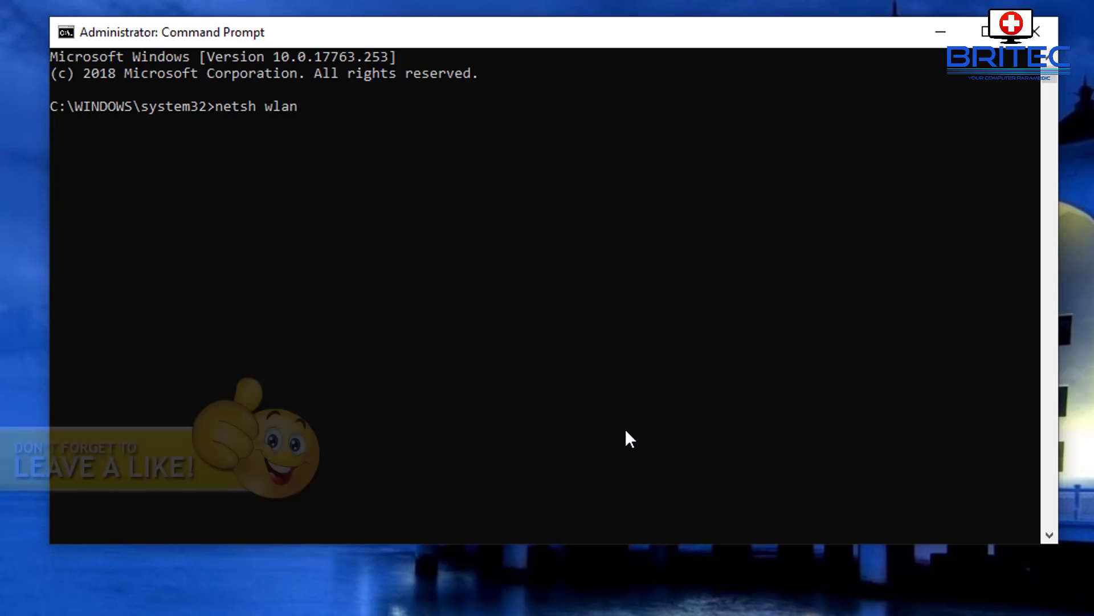
type(" show ")
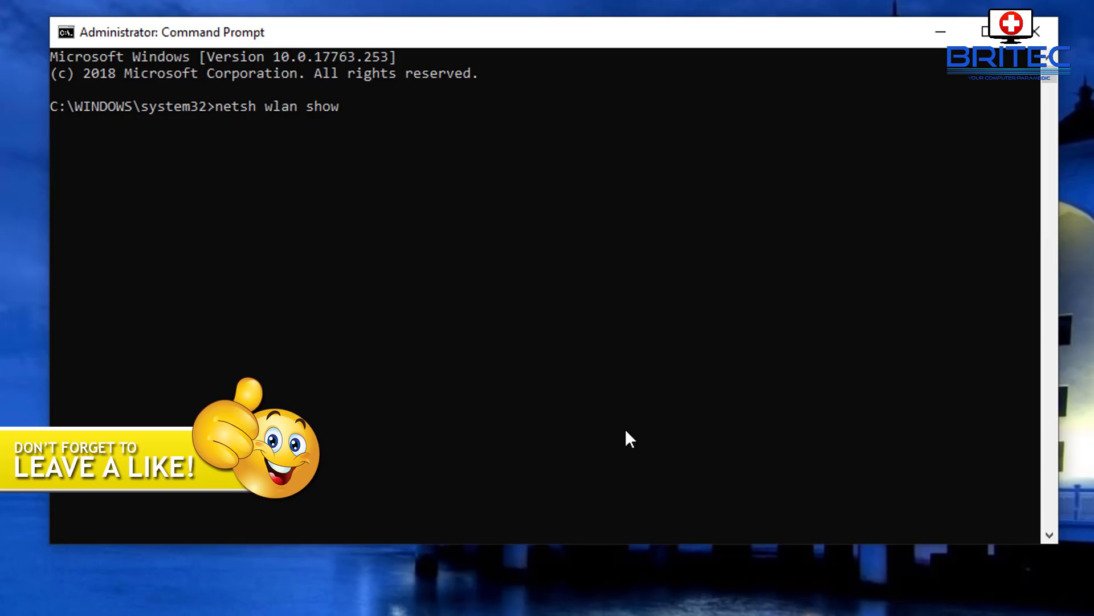
type("dri")
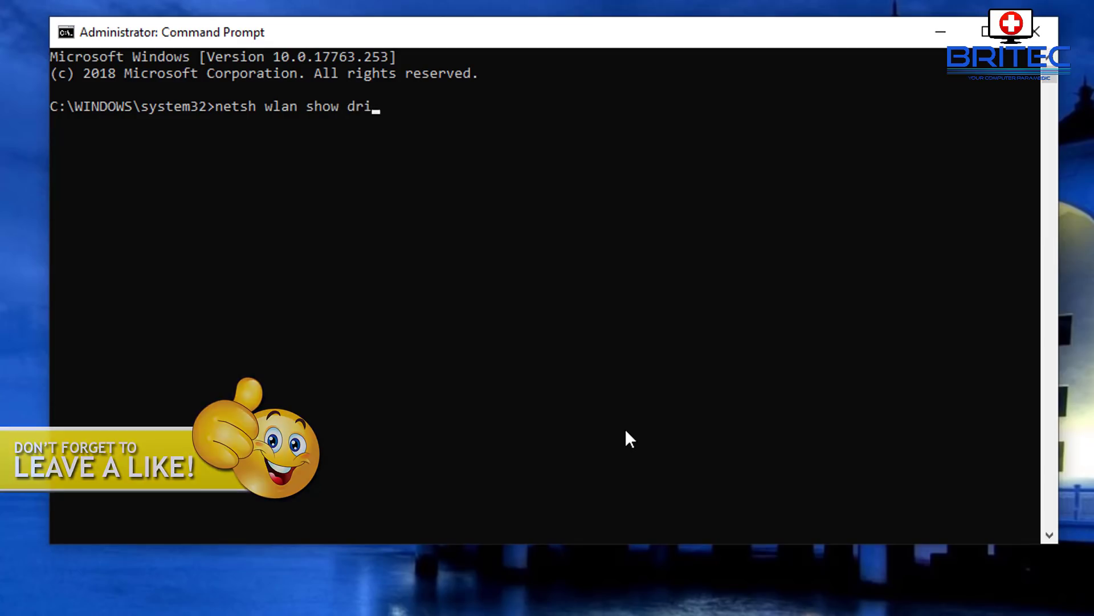
type("vers")
Step: Run 'netsh wlan show drivers' to list the wireless driver details
key("Return")
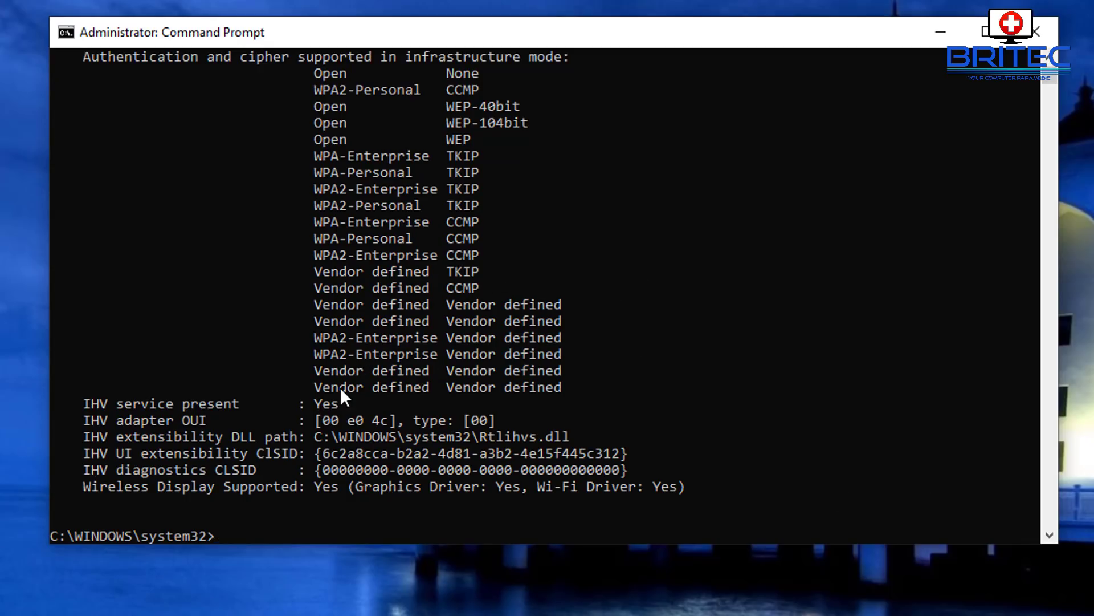
scroll(338, 388, "up", 3)
scroll(338, 388, "up", 3)
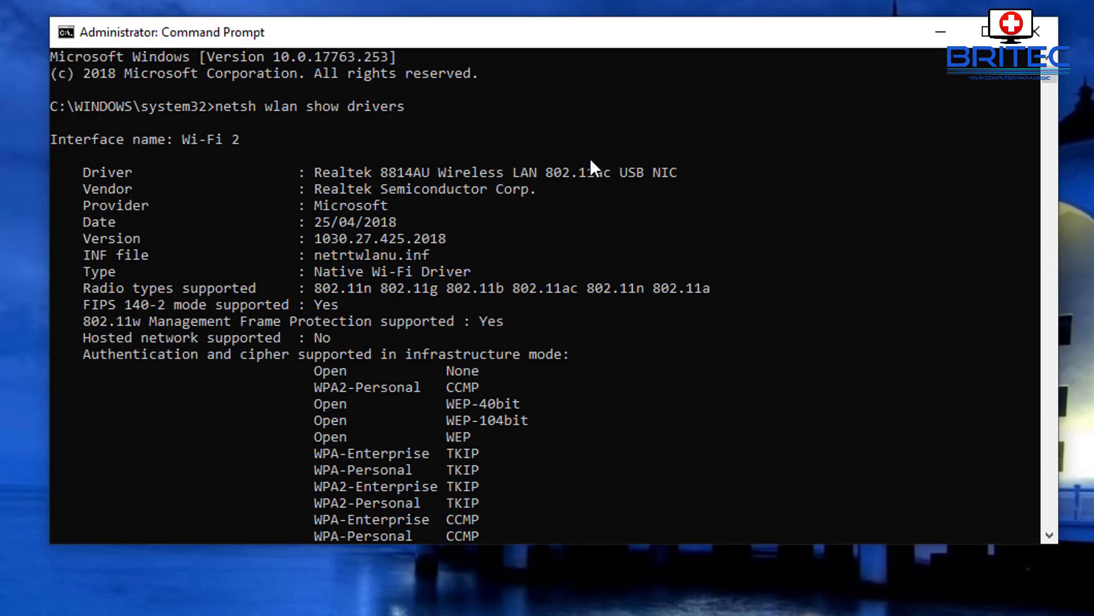
Step: Highlight the 'Radio types supported' line in the driver report
left_click_drag(84, 288, 206, 291)
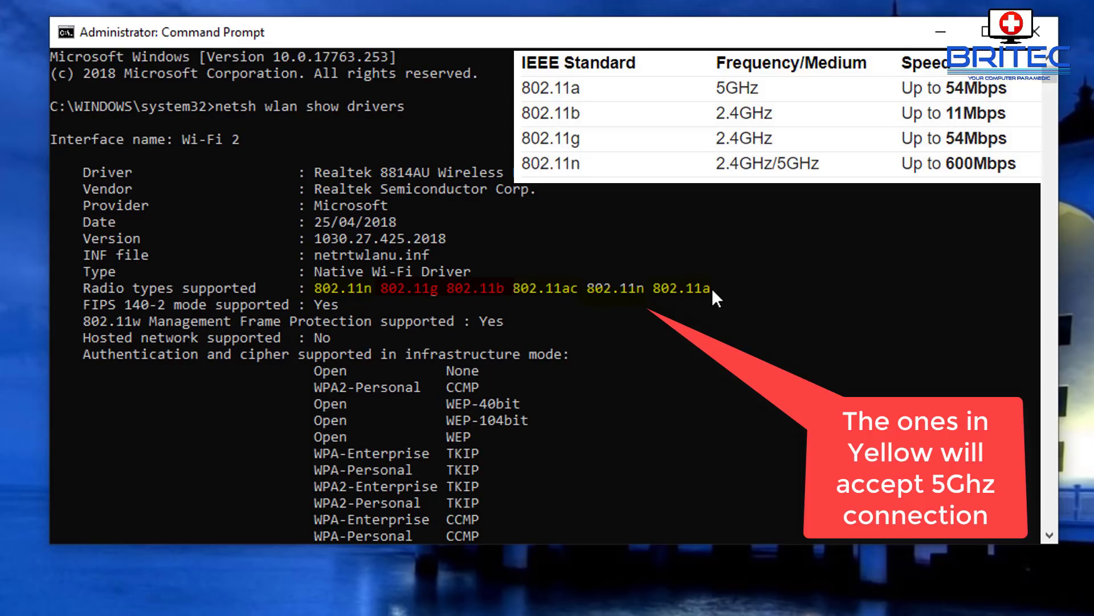
Step: Reselect the radio types from 802.11a backwards, then clear the highlighting
left_click_drag(712, 288, 351, 292)
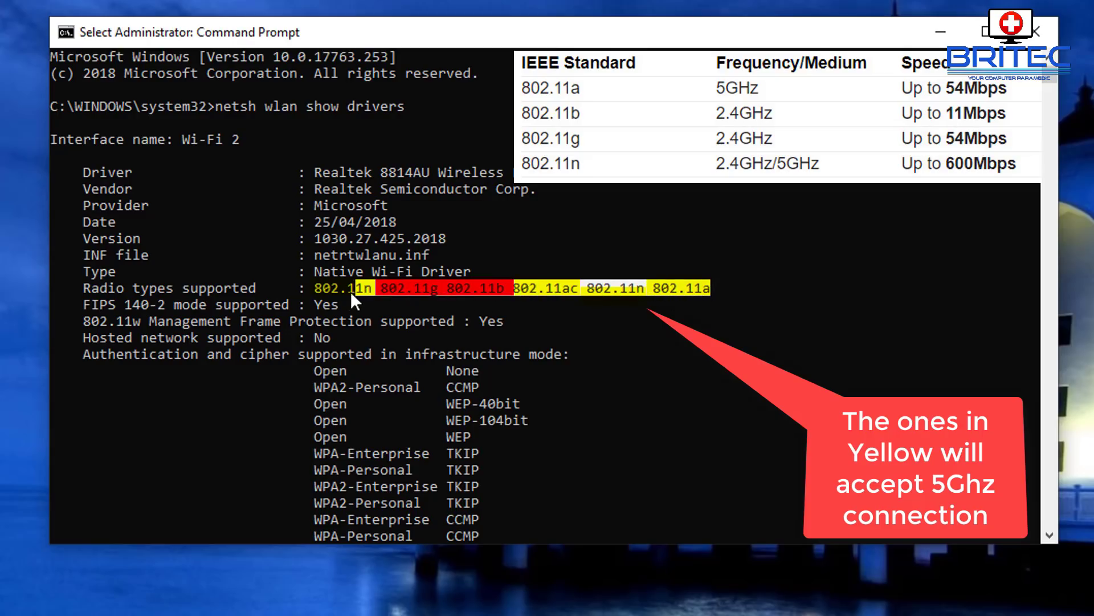
left_click(590, 335)
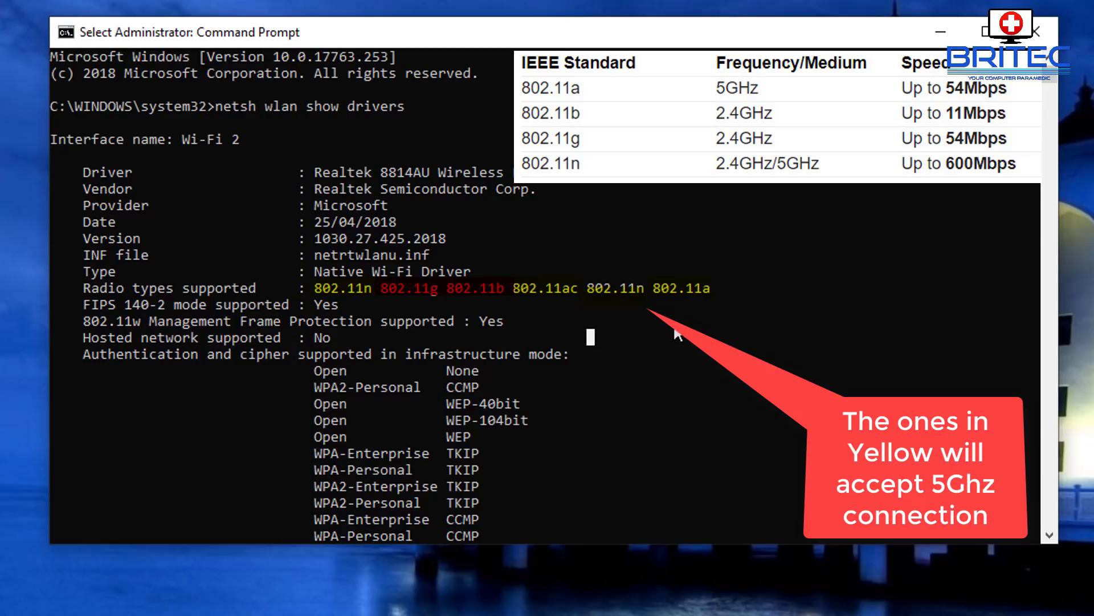
left_click(774, 336)
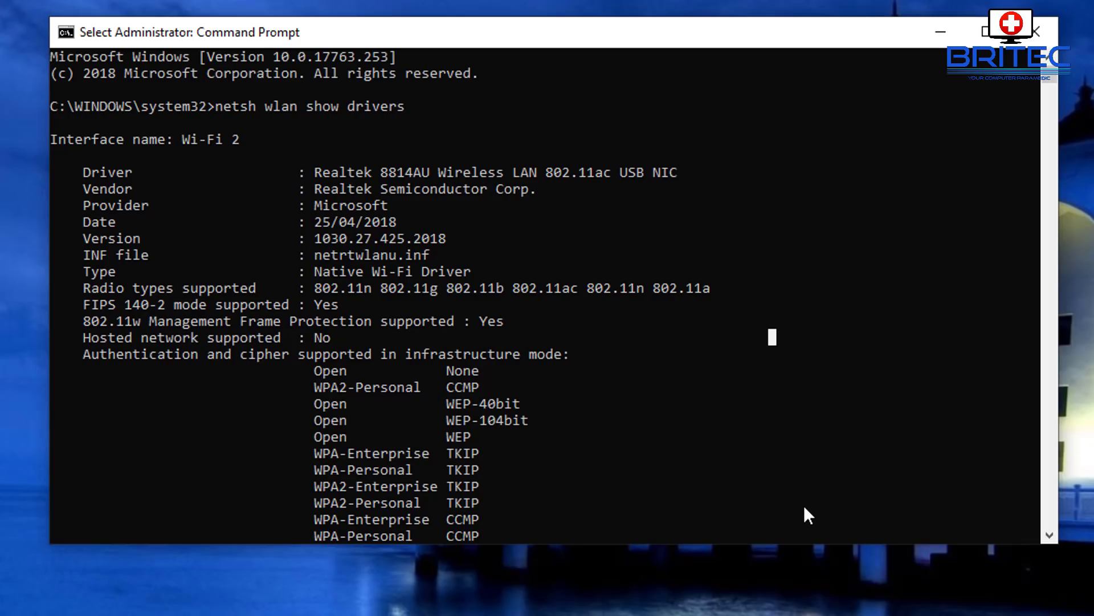
scroll(811, 516, "down", 3)
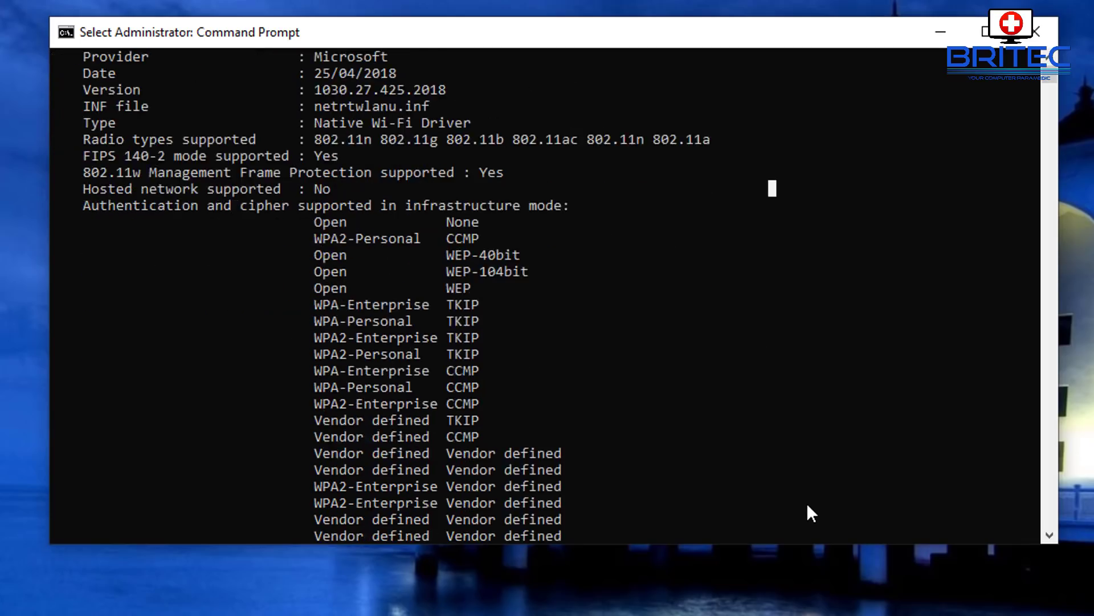
scroll(812, 515, "down", 3)
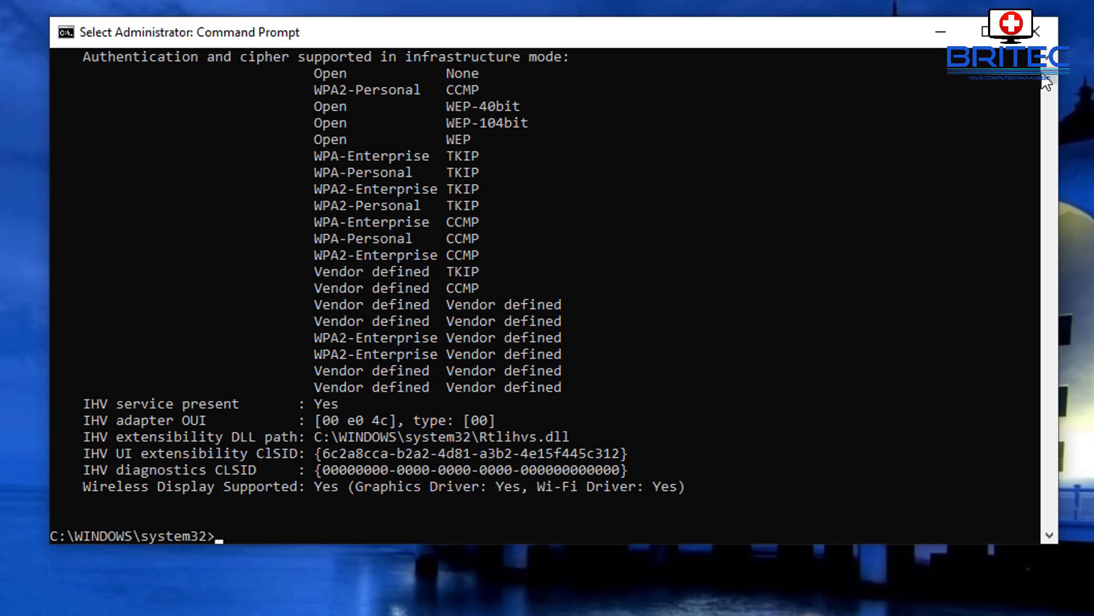
Step: Close the Command Prompt window
left_click(1035, 34)
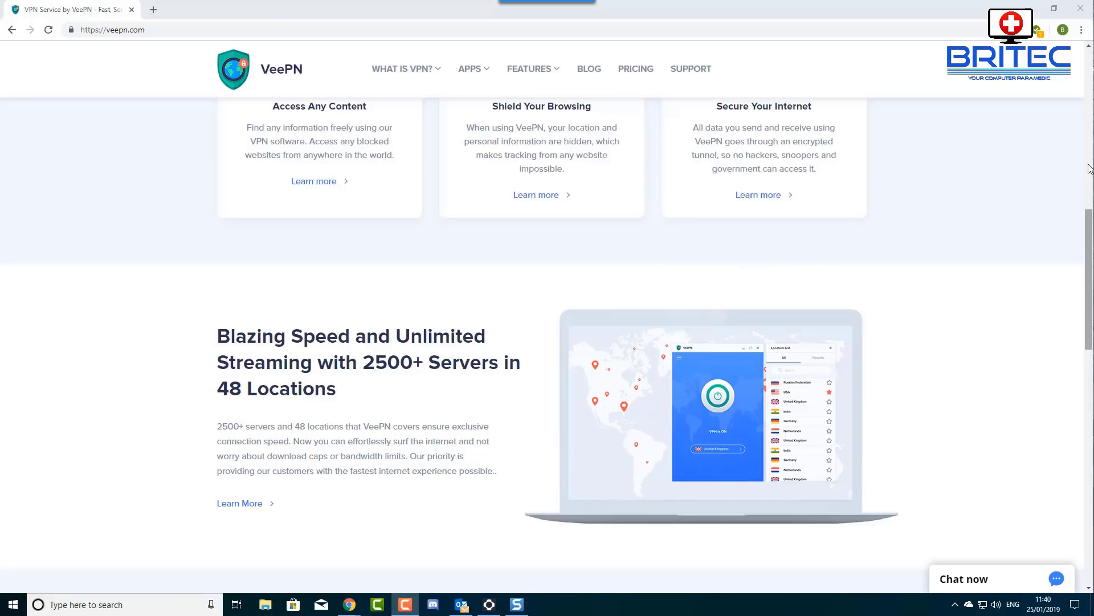
scroll(1088, 167, "down", 3)
scroll(1089, 166, "down", 2)
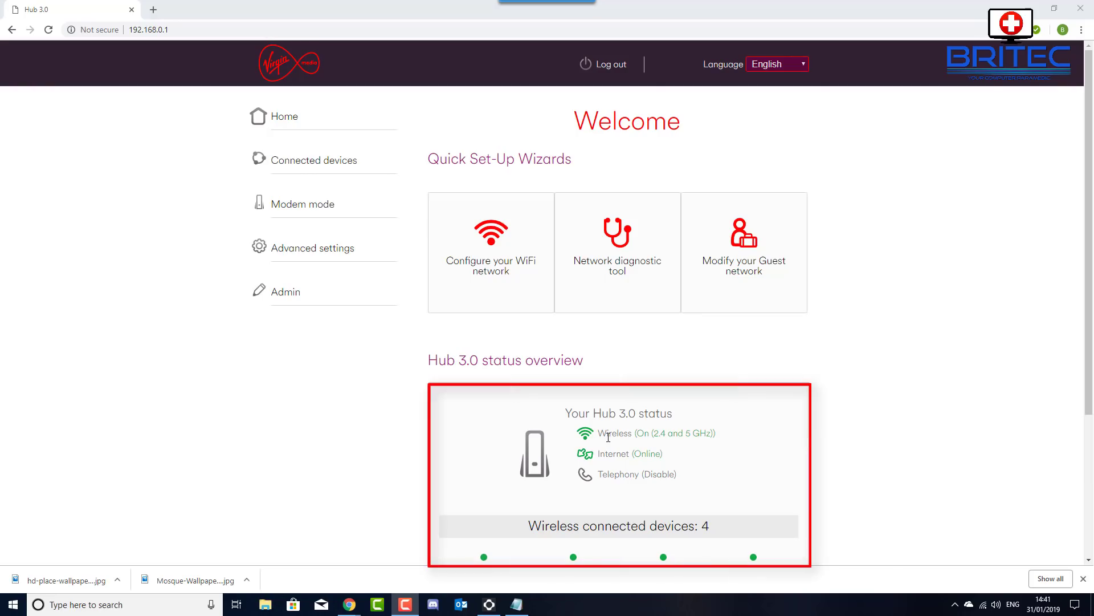
Step: Highlight 'Wireless' and '5 GHz' in the hub status, then clear the highlighting
left_click_drag(632, 434, 597, 434)
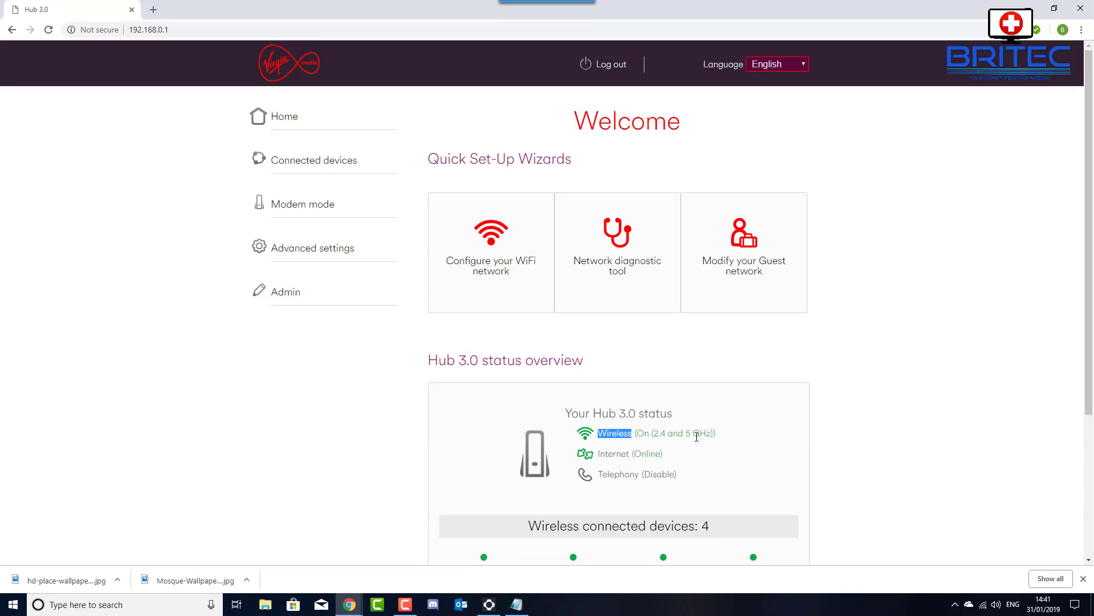
left_click_drag(711, 434, 685, 434)
left_click(885, 449)
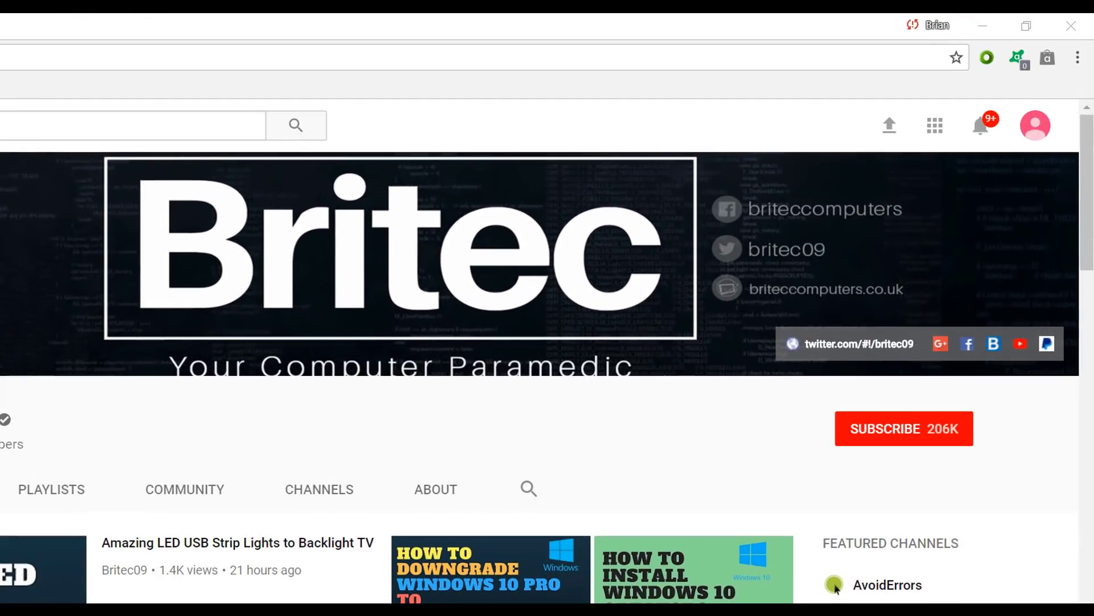
Step: Subscribe to Britec and turn on its notifications with the bell
left_click(917, 428)
left_click(956, 431)
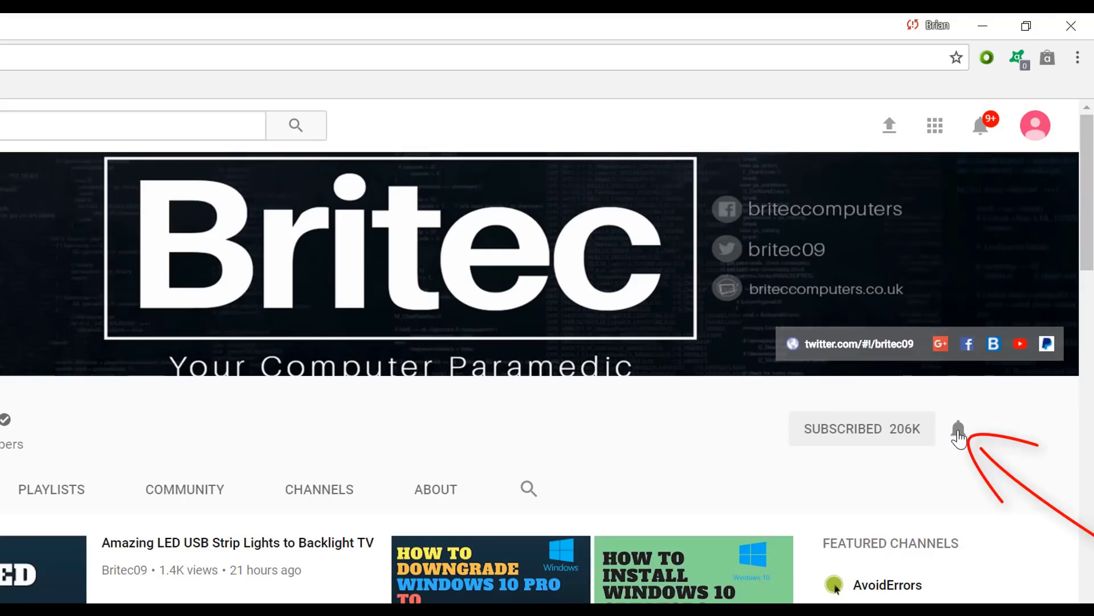
left_click(959, 431)
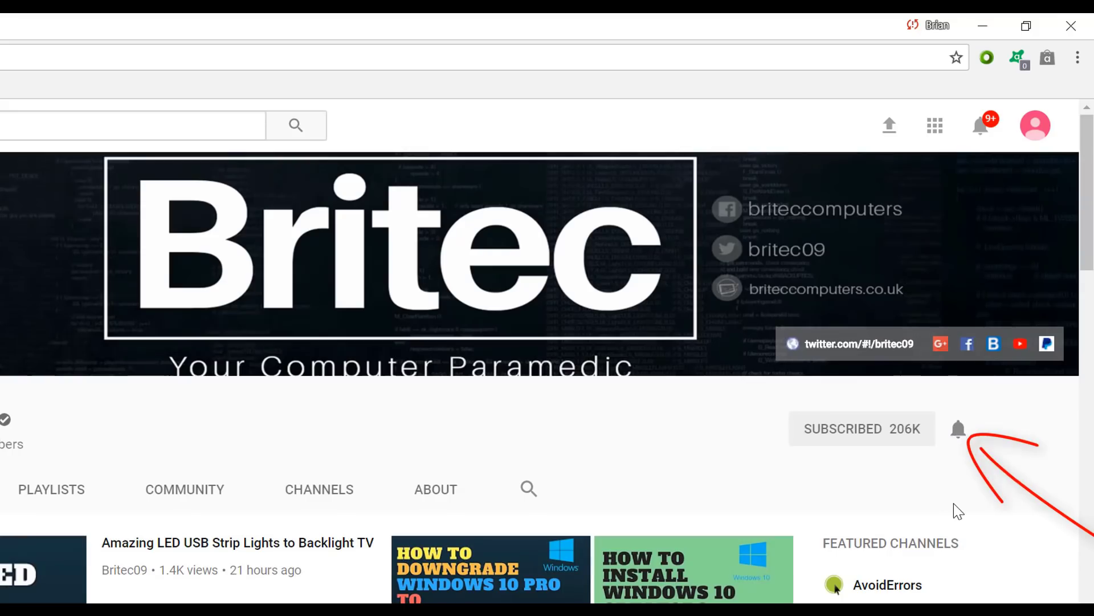